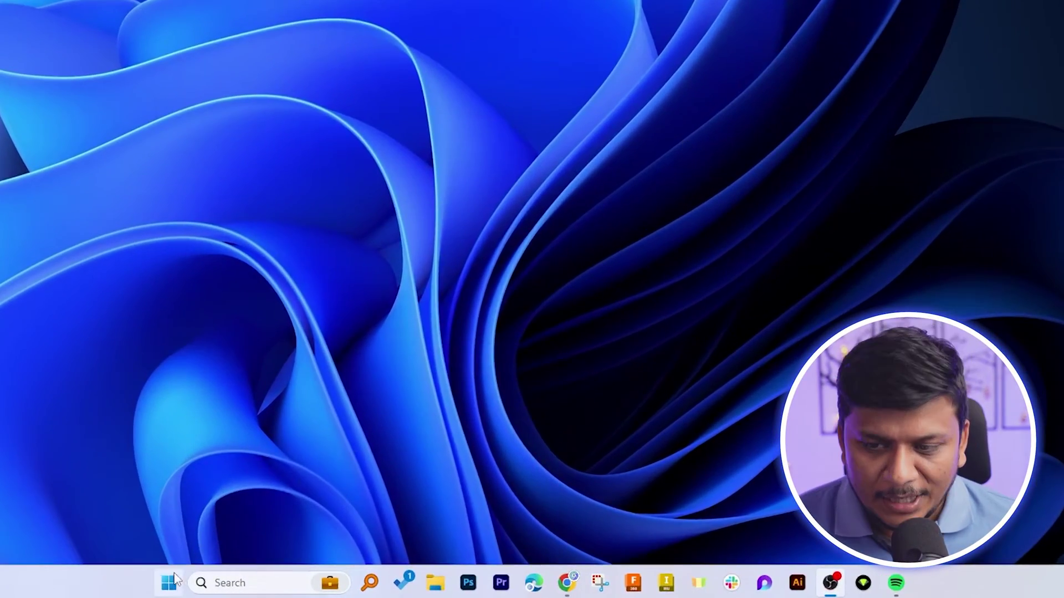
Step: Search the Start menu for 'vm' to check for VMware Player, then close the search
click(174, 579)
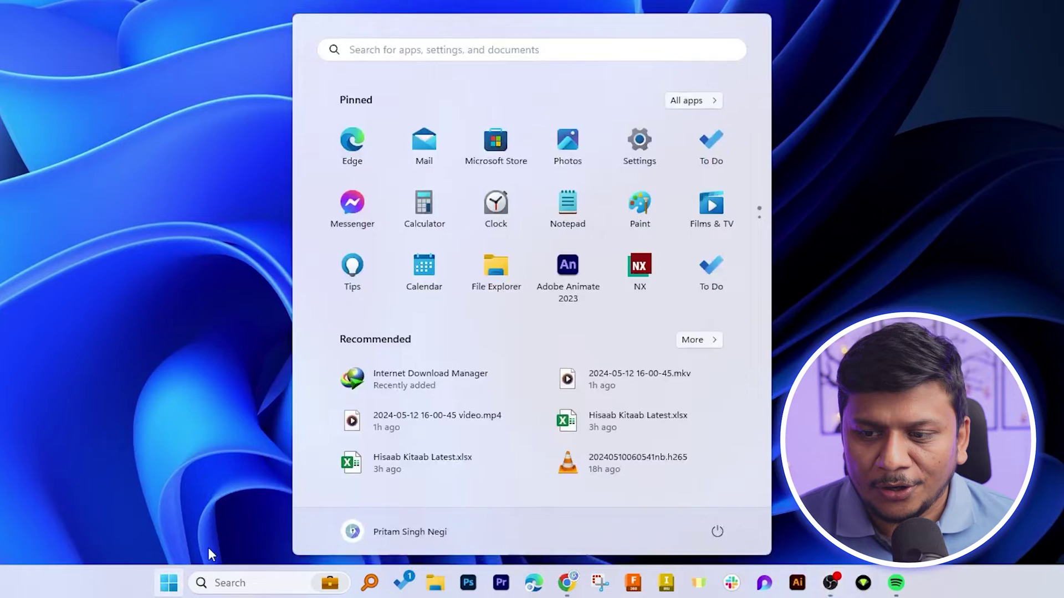
text(vm)
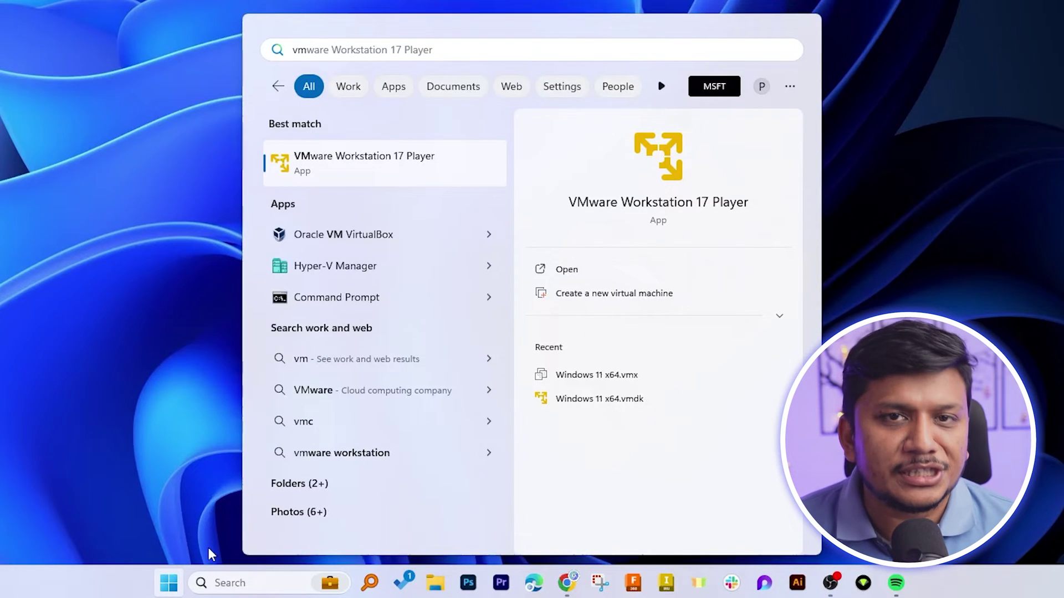
click(207, 547)
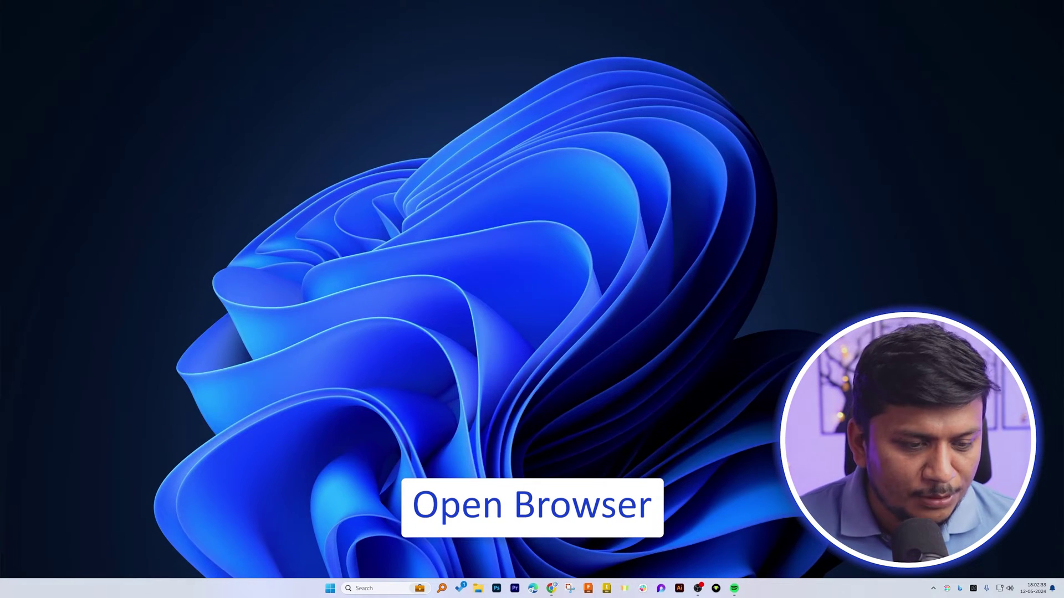
Step: Launch Chrome and search Google for 'kali linux download'
click(552, 588)
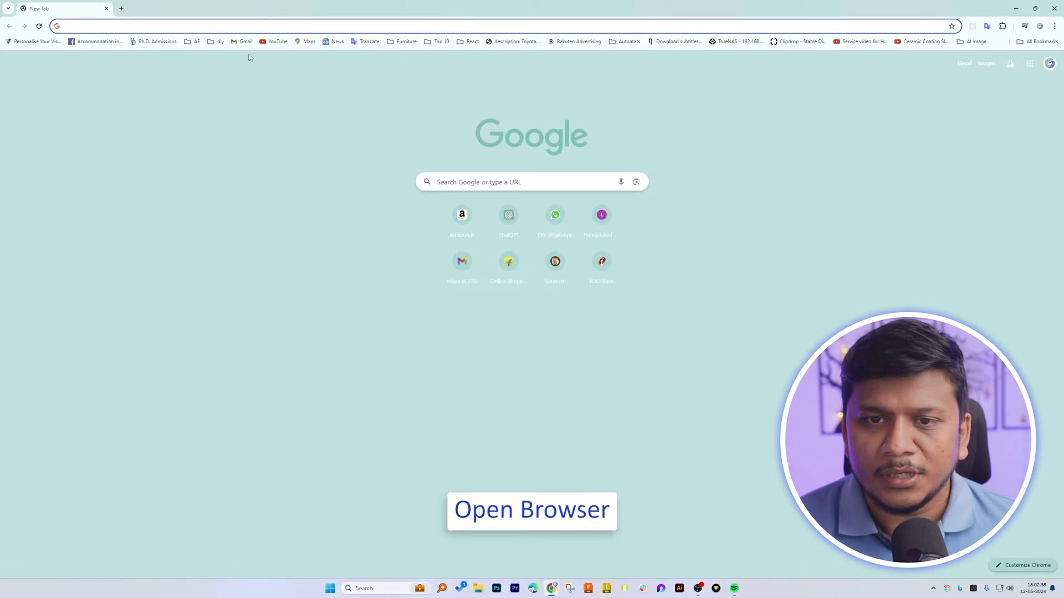
text(kali)
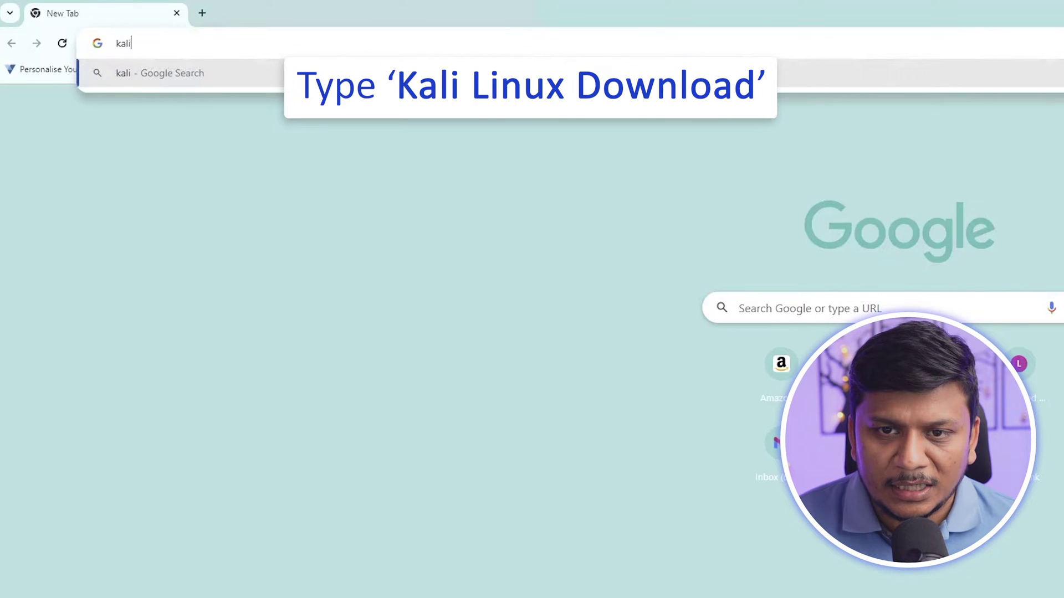
text( linux dow)
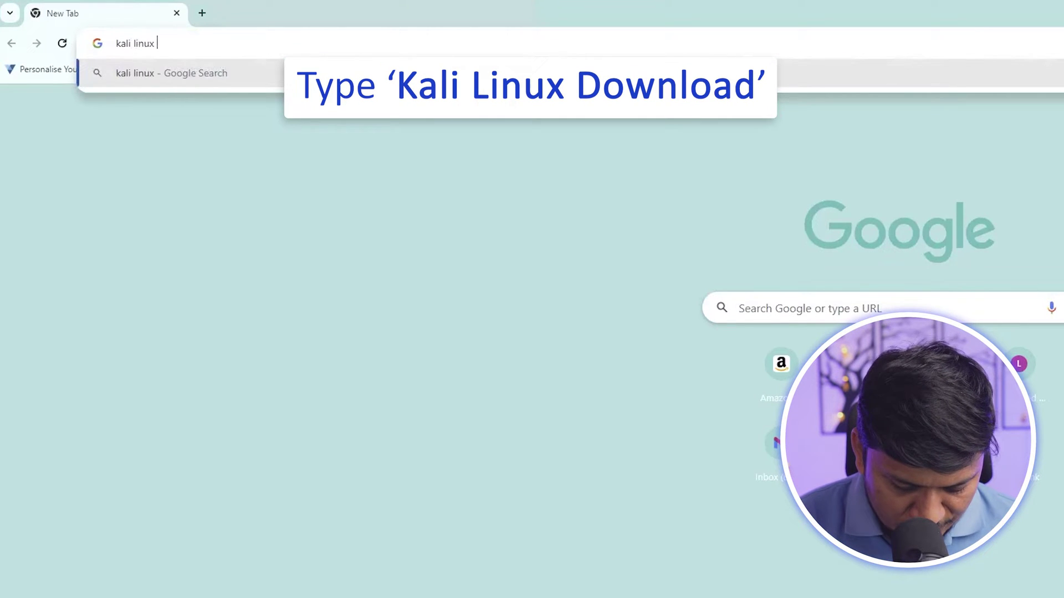
text(nload)
key(Return)
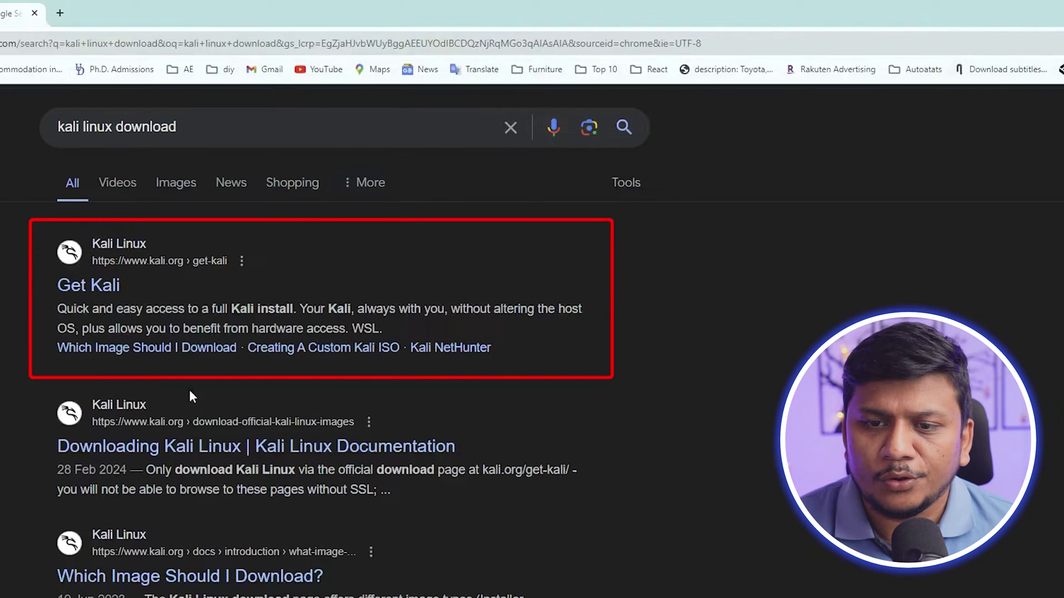
Step: Open Kali's 'Which Image Should I Download?' page and follow its link to the Kali Linux download page
click(211, 349)
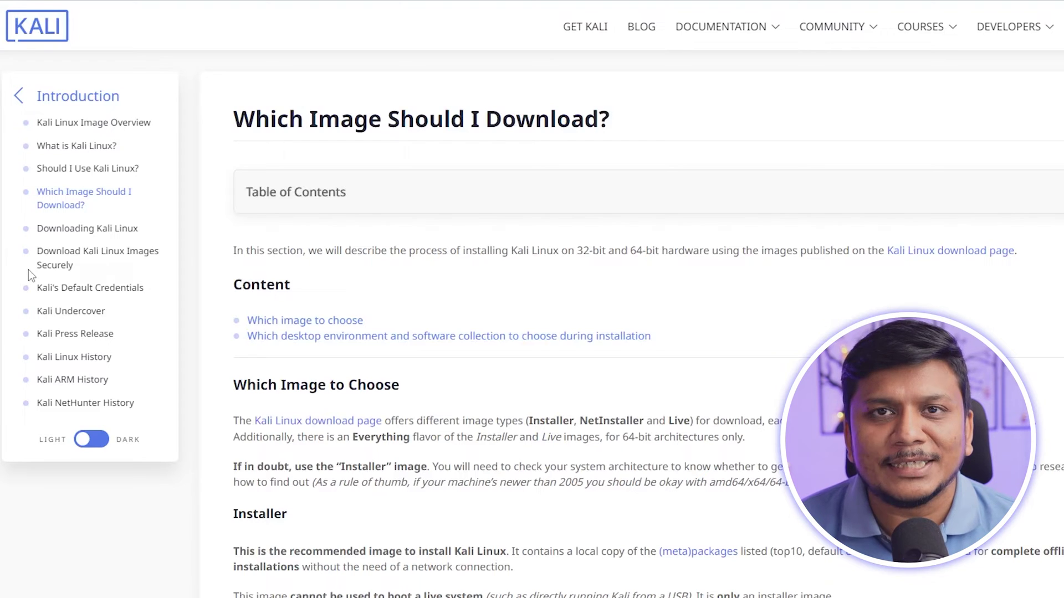
scroll(28, 270, down, 2)
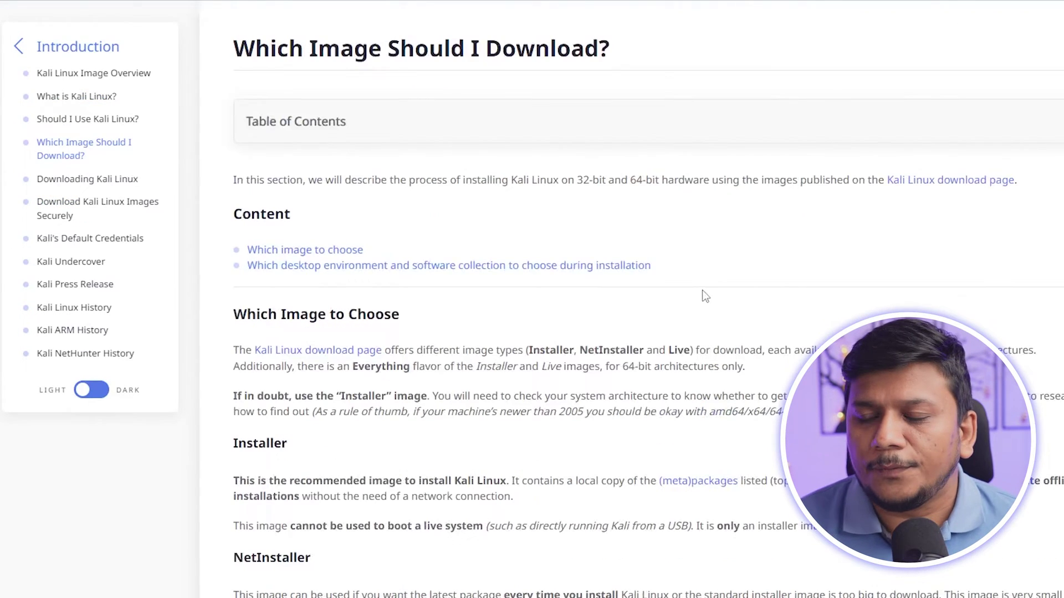
click(323, 355)
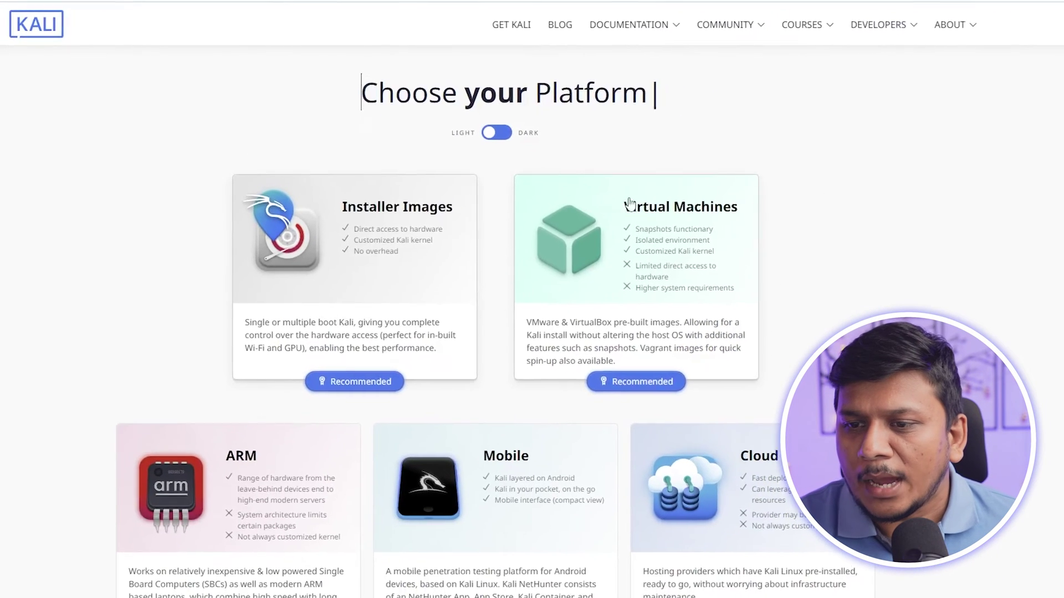
scroll(442, 230, down, 1)
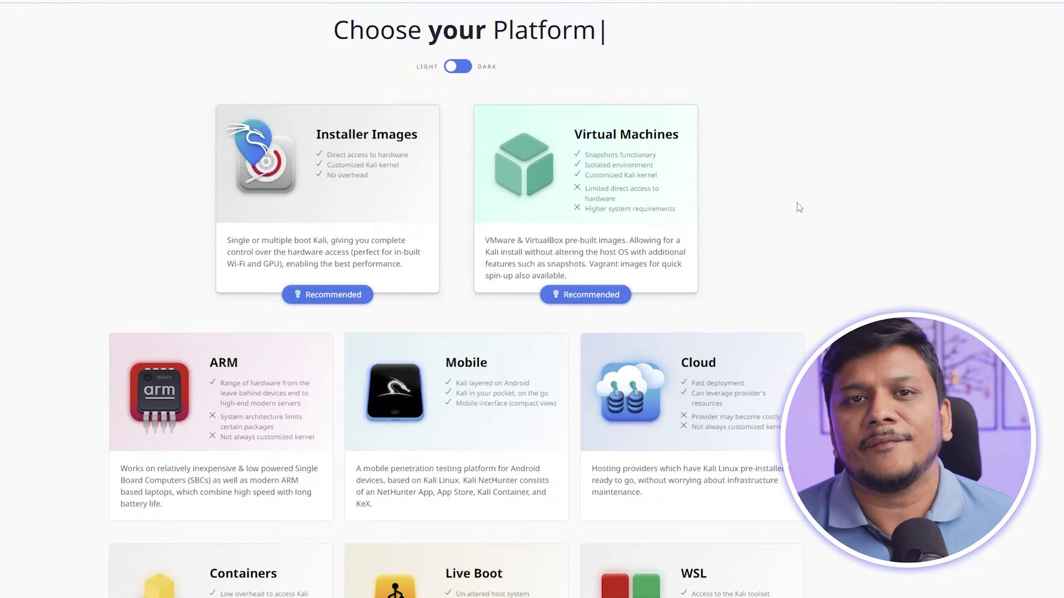
Step: Download kali-linux-2024.1-vmware-amd64.7z from the Virtual Machines section and open its folder
click(650, 161)
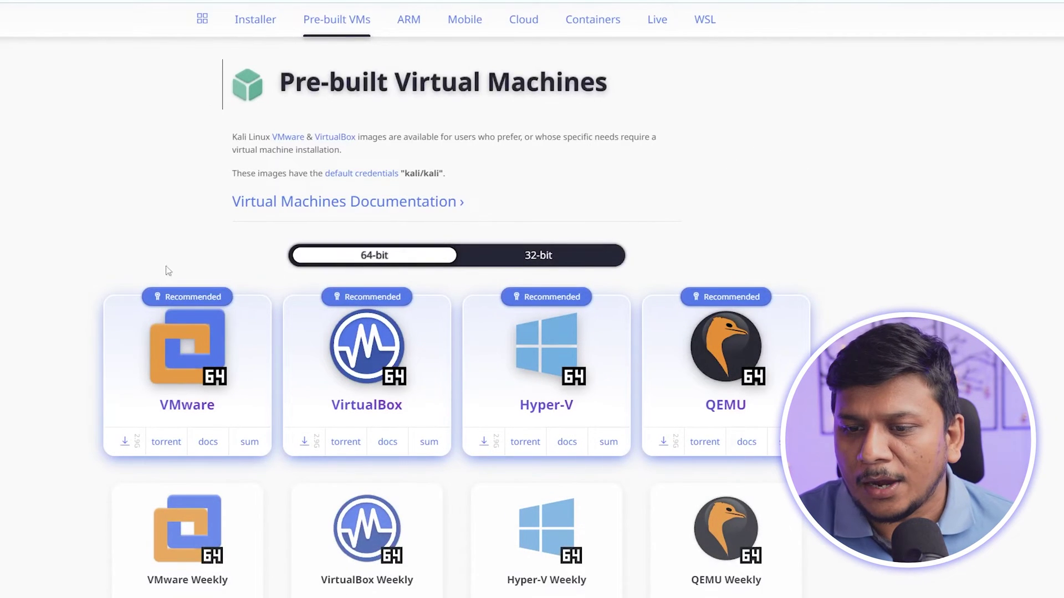
click(209, 320)
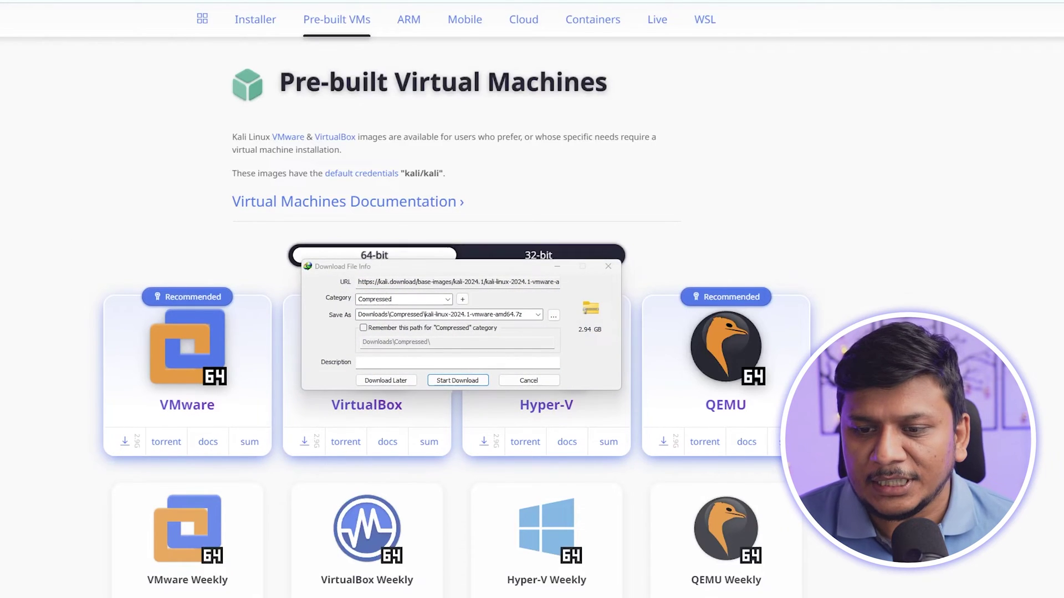
click(468, 384)
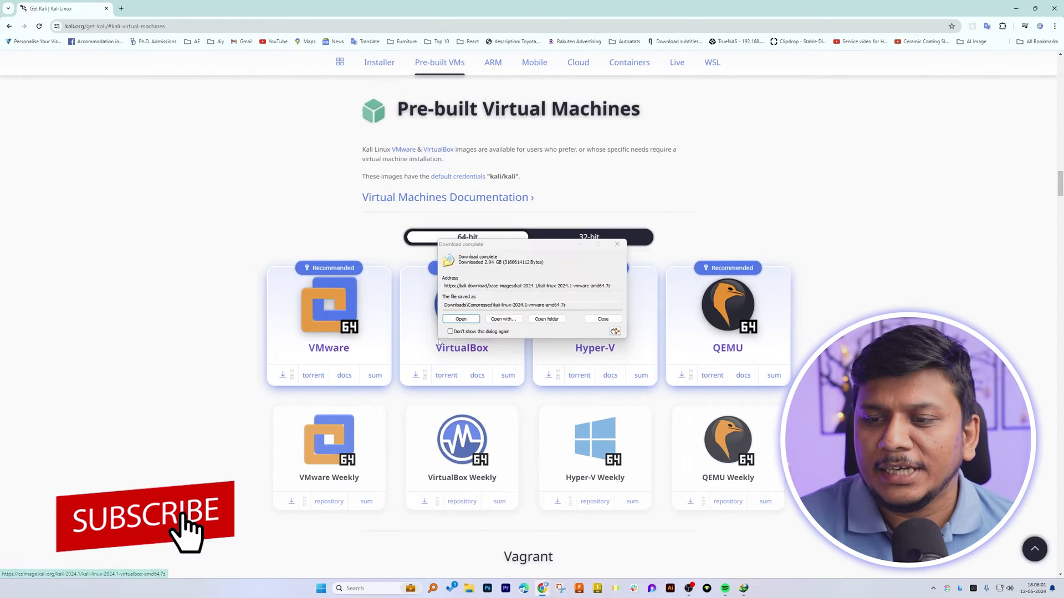
click(547, 320)
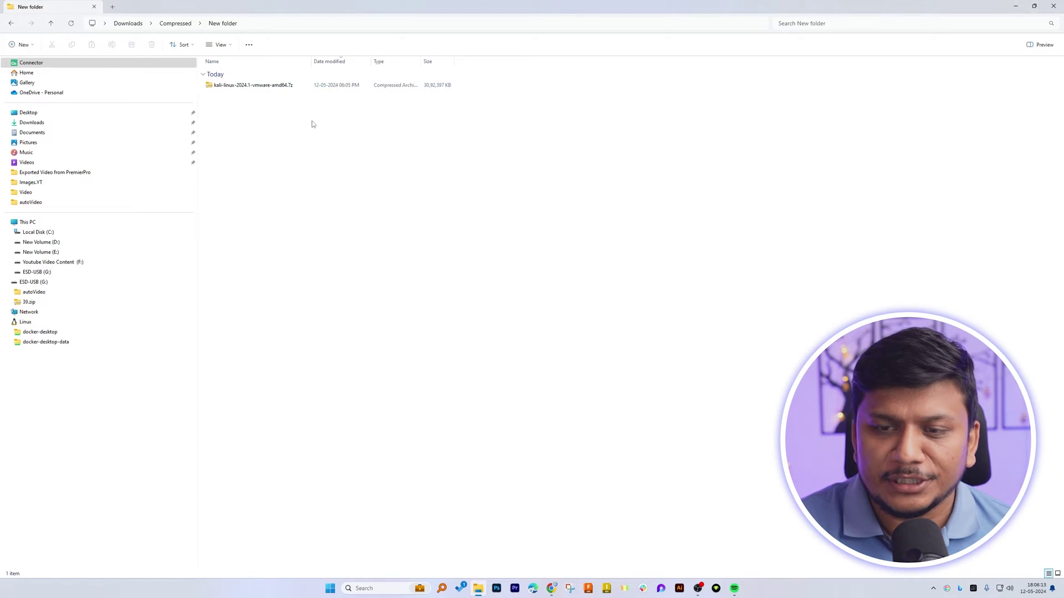
Step: Use 7-Zip to extract the Kali .7z archive to 'kali-linux-2024.1-vmware-amd64\'
right_click(253, 87)
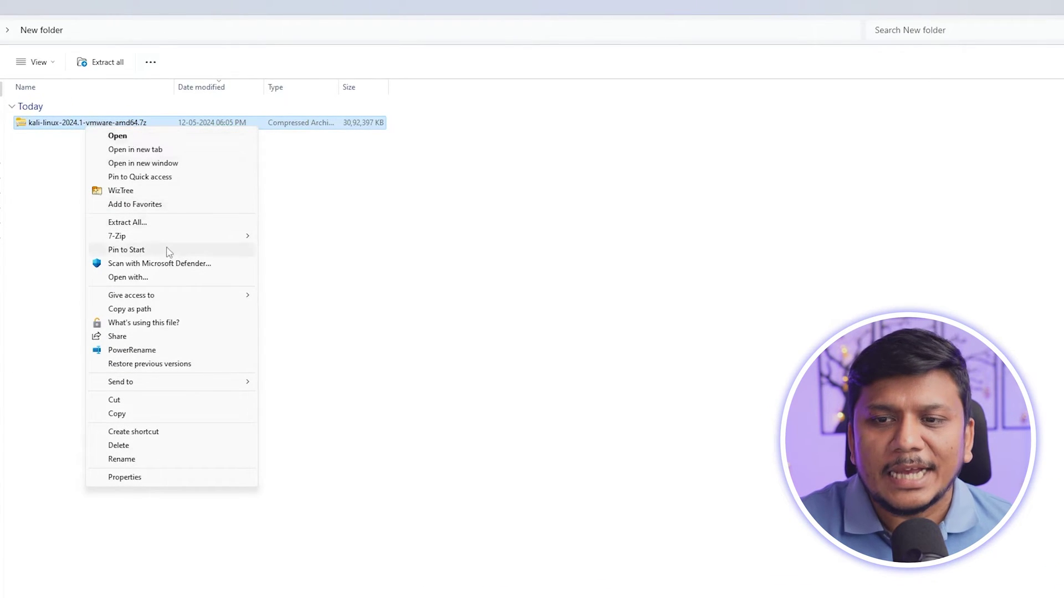
mouse_move(233, 236)
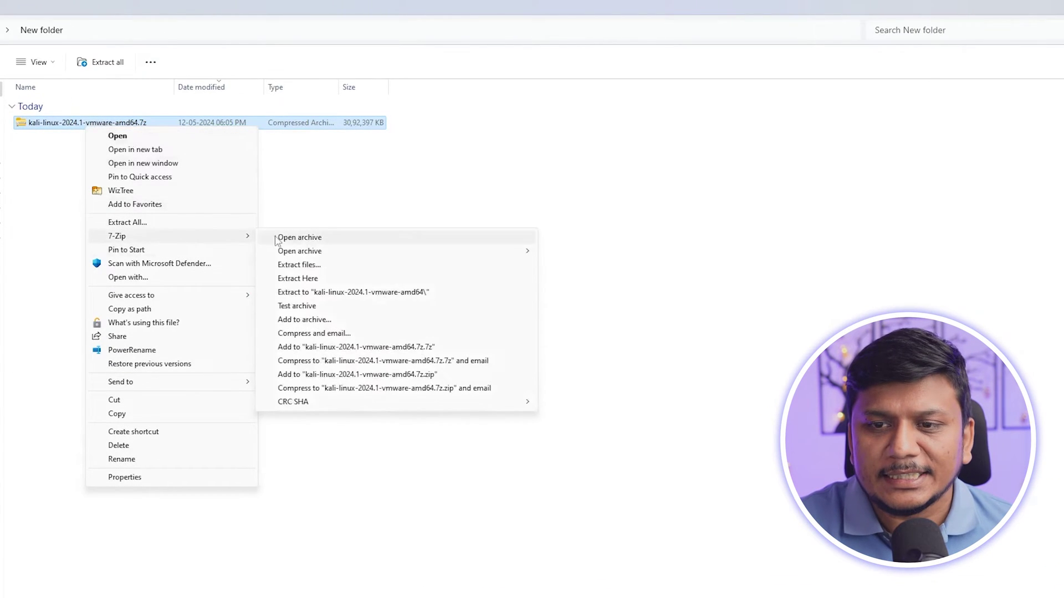
click(332, 291)
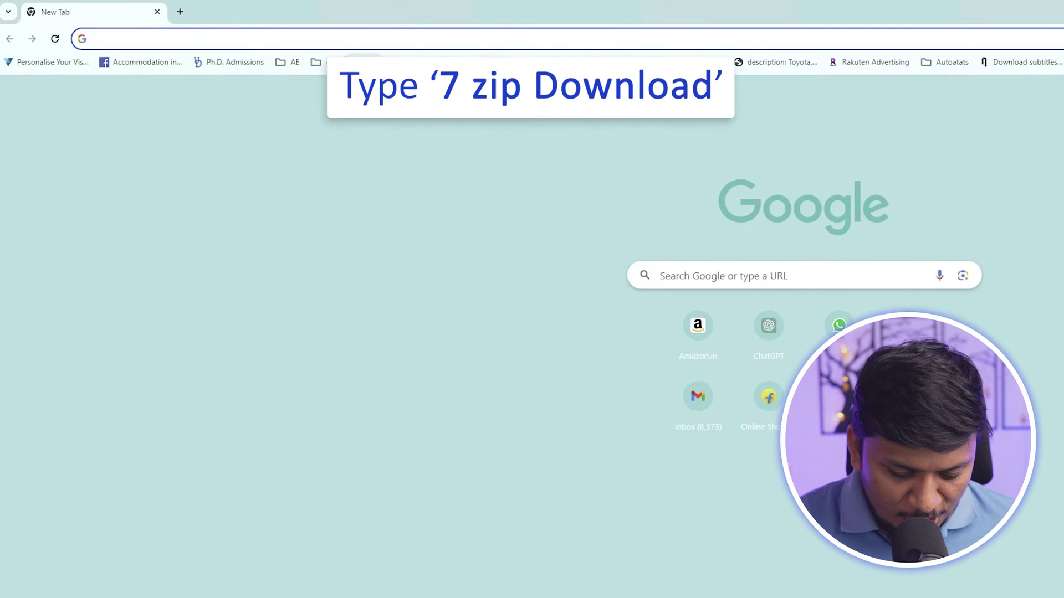
Step: Search Google for '7zip download' and open the 7-zip.org download page
text(7zip )
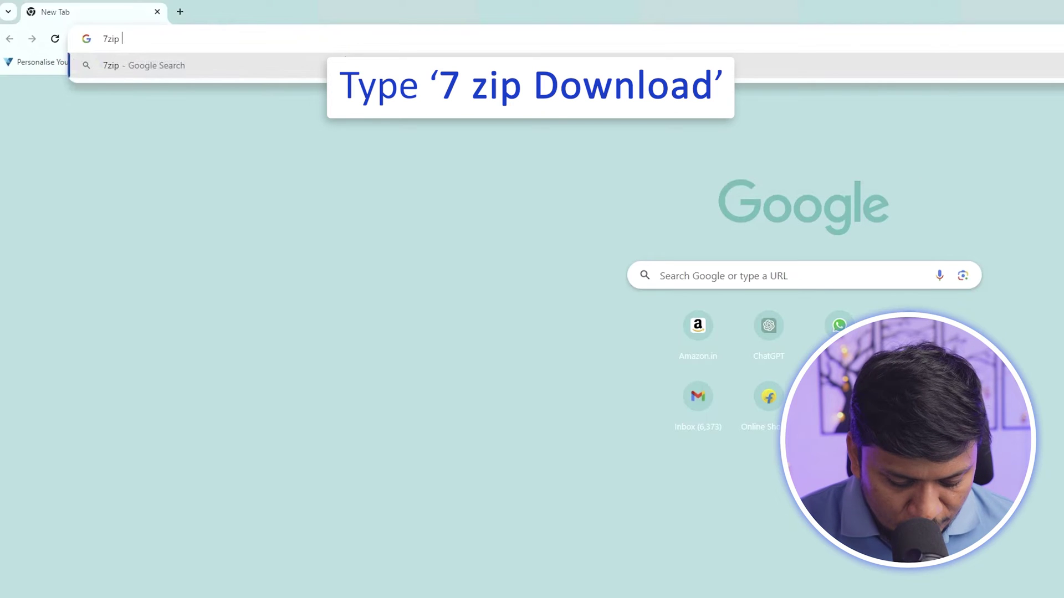
text(download)
key(Return)
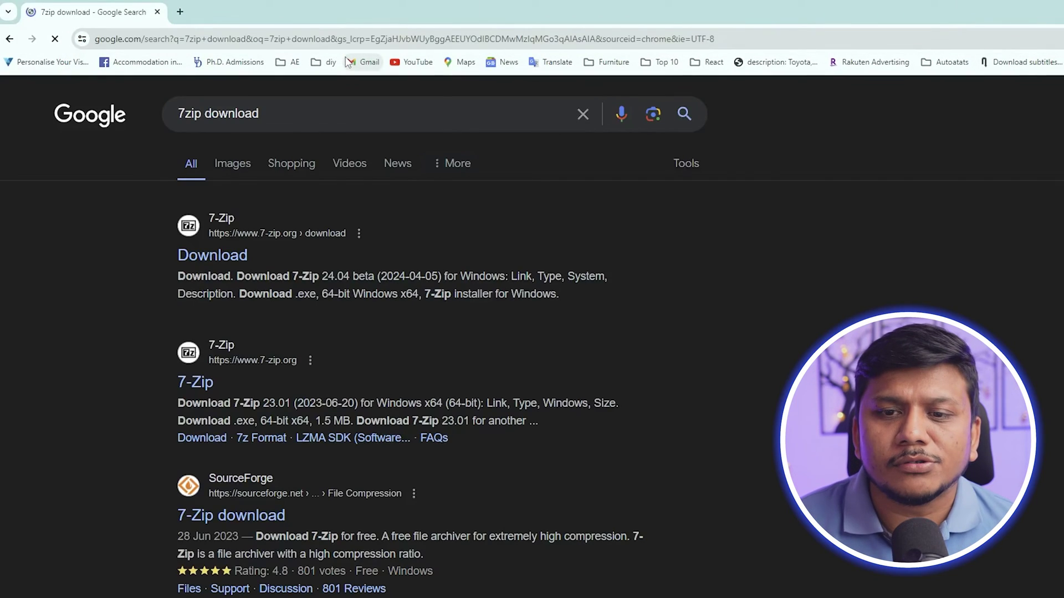
click(219, 261)
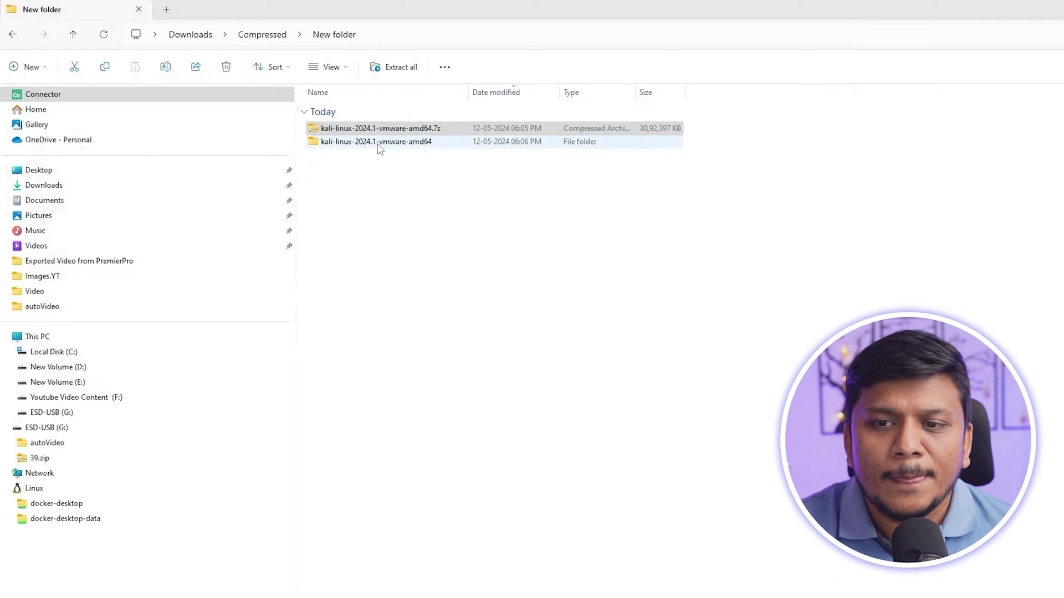
Step: Open the extracted Kali folder and subfolder, widen Name and Date columns, and launch the .vmx file
double_click(380, 143)
double_click(399, 134)
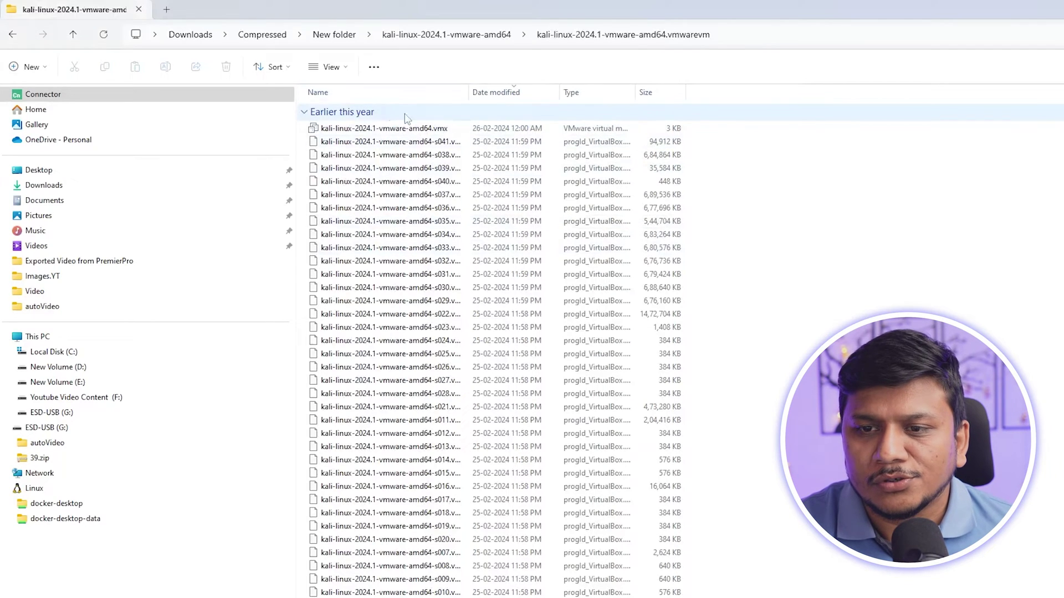
drag(467, 89, 582, 90)
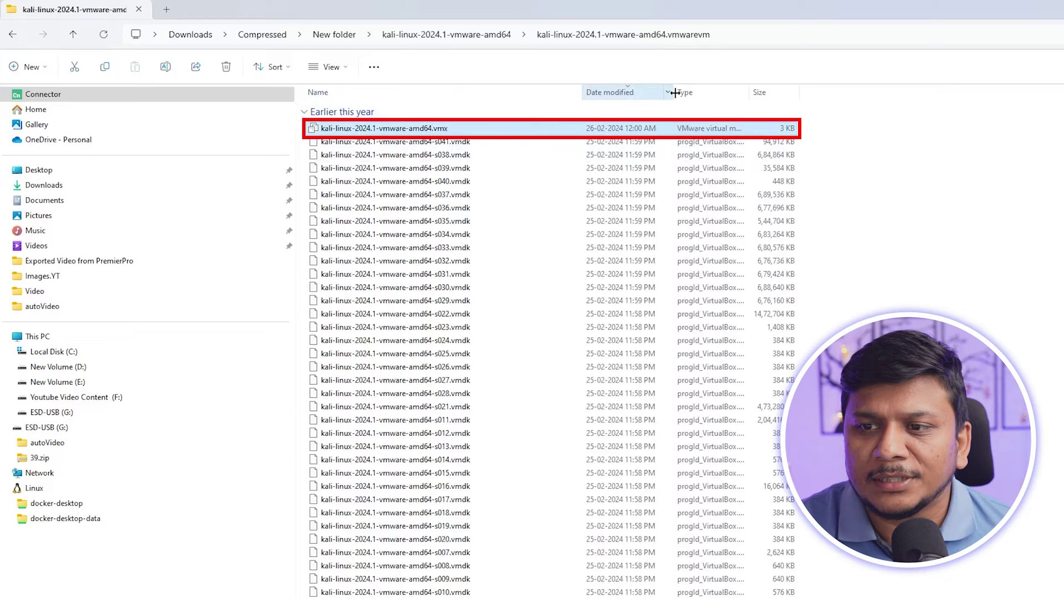
drag(674, 93, 804, 92)
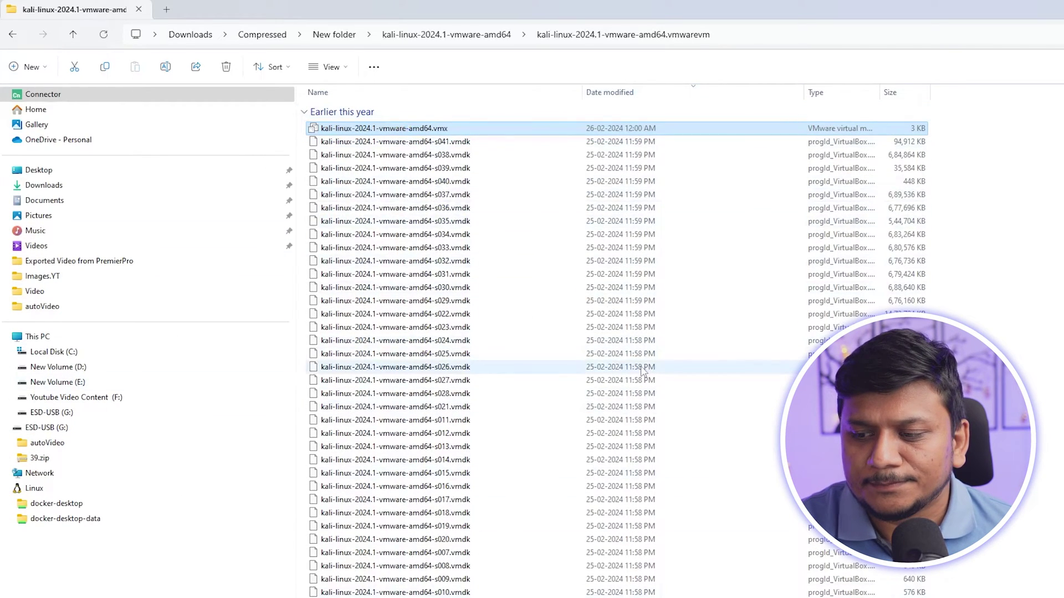
key(Return)
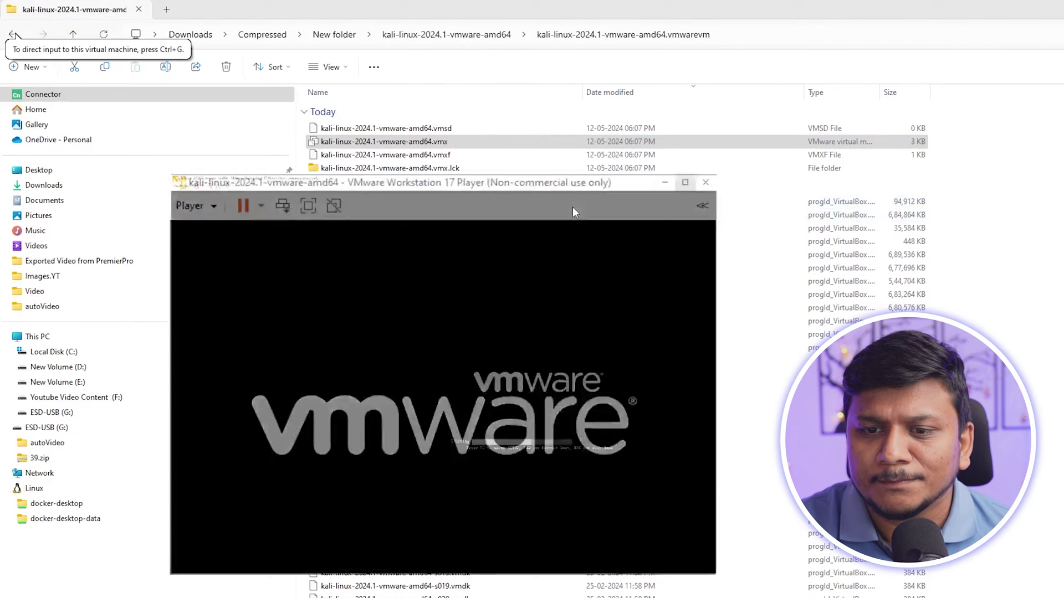
Step: Maximize the VM window, browse GRUB's Advanced options, then return to the main boot menu
click(573, 207)
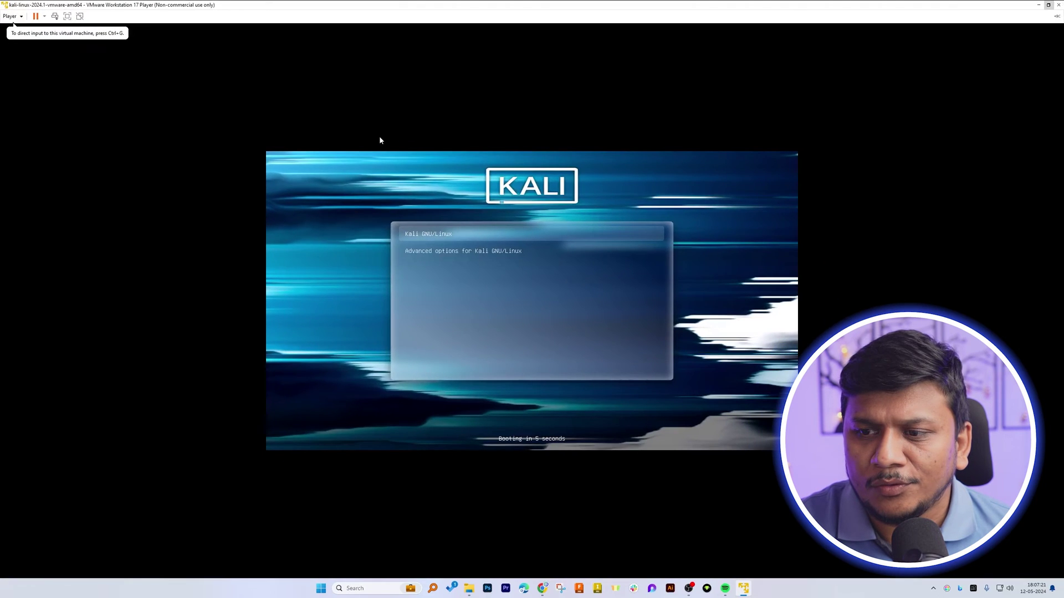
click(403, 169)
key(Down)
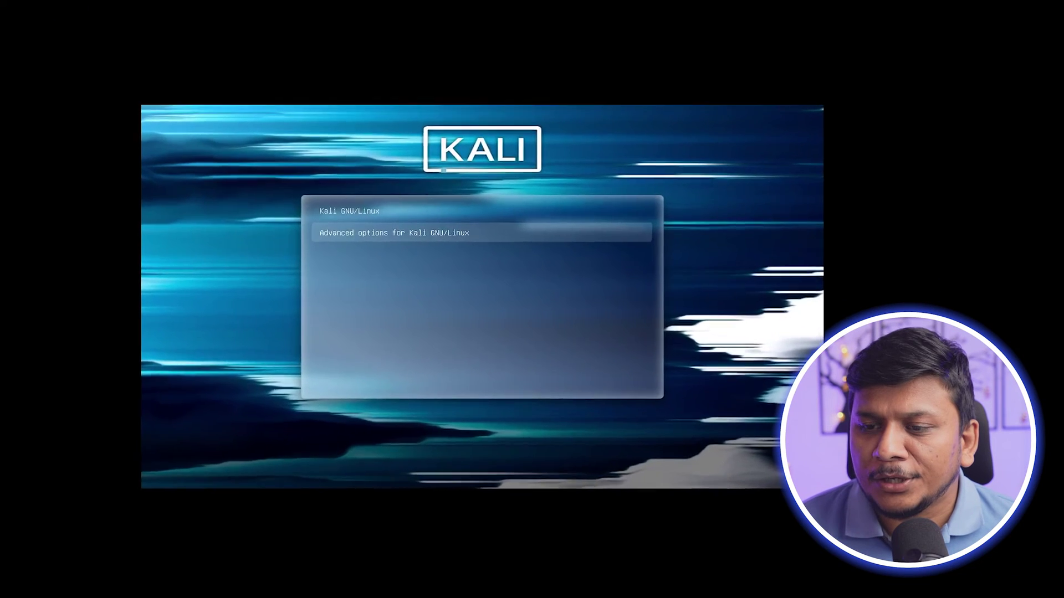
key(Return)
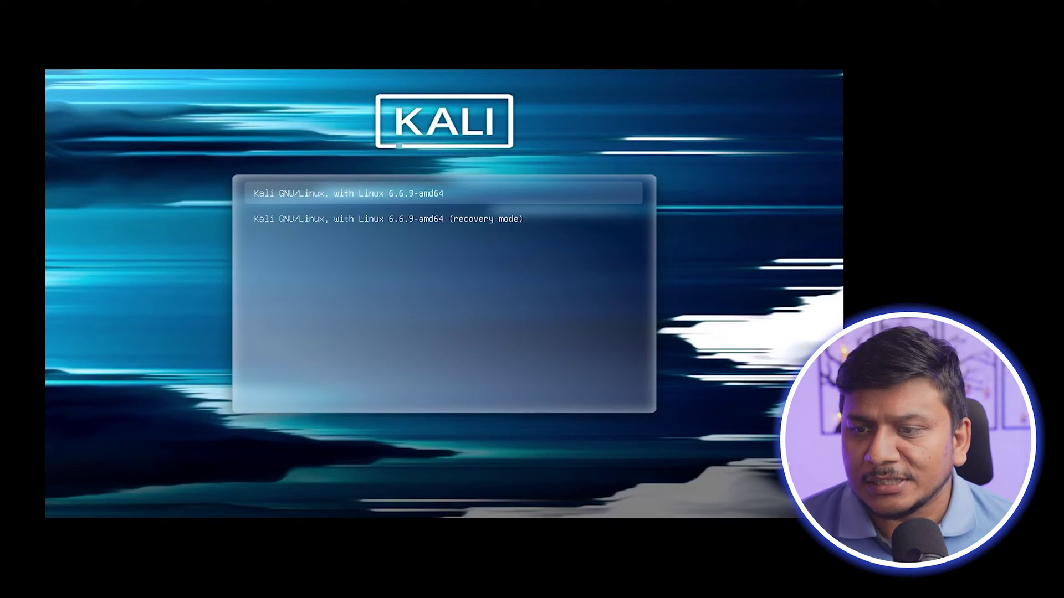
key(Escape)
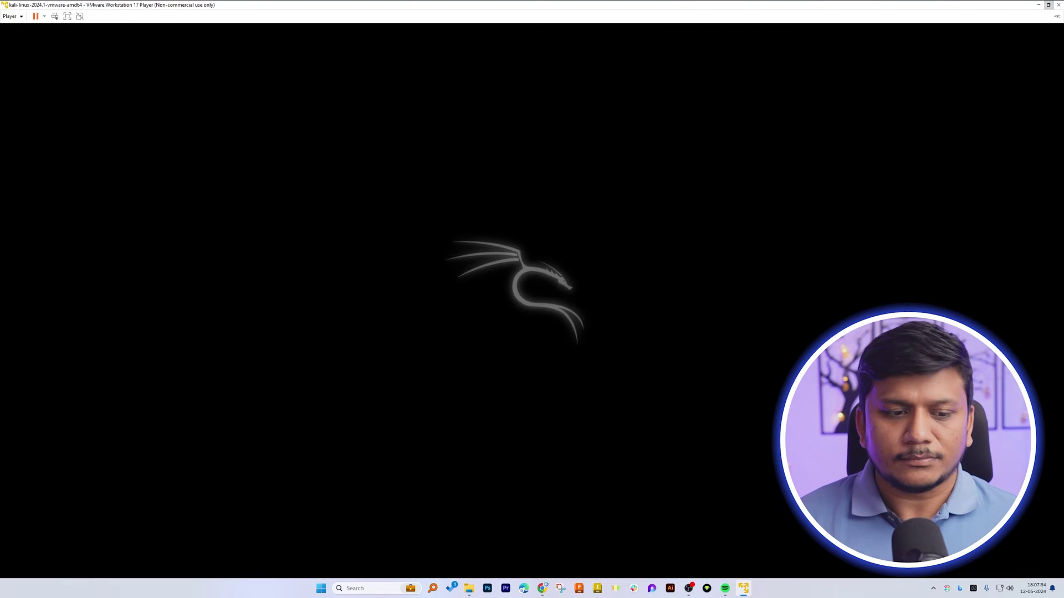
click(67, 16)
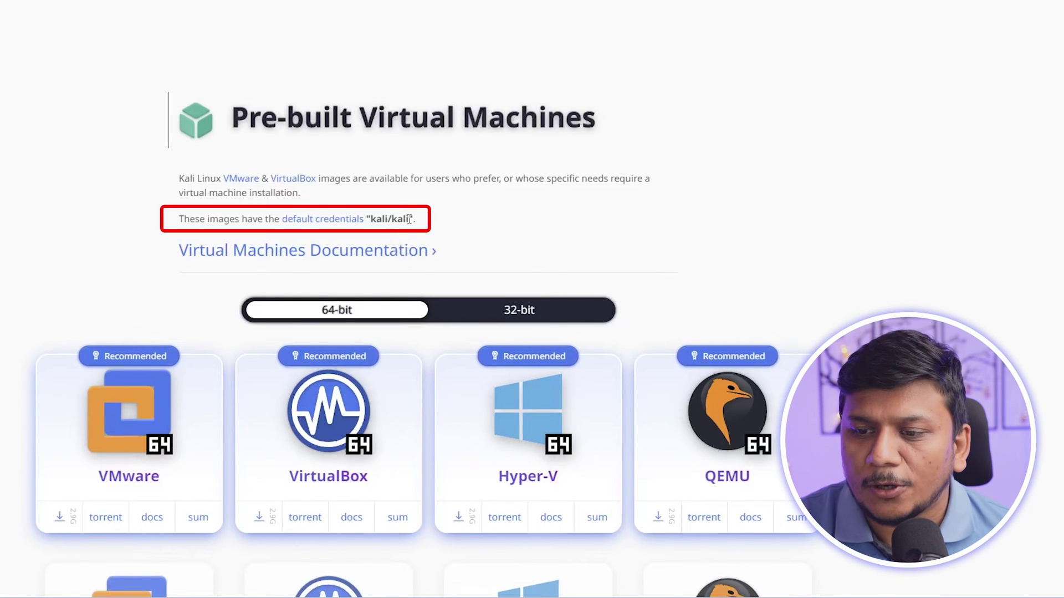
drag(409, 219, 373, 222)
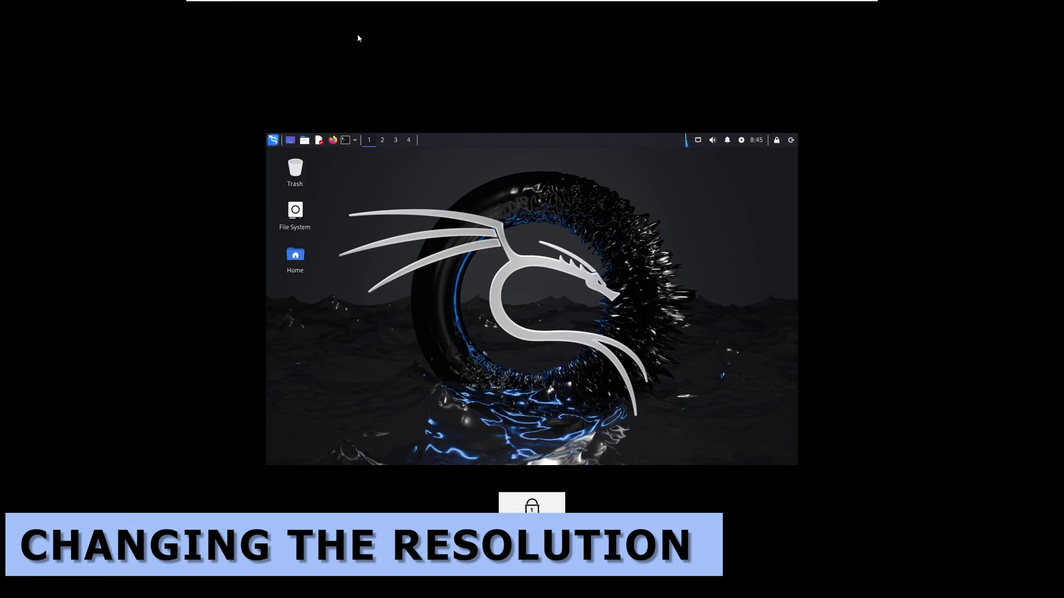
Step: Find Display settings by searching 'displa' in the Kali application menu
click(272, 141)
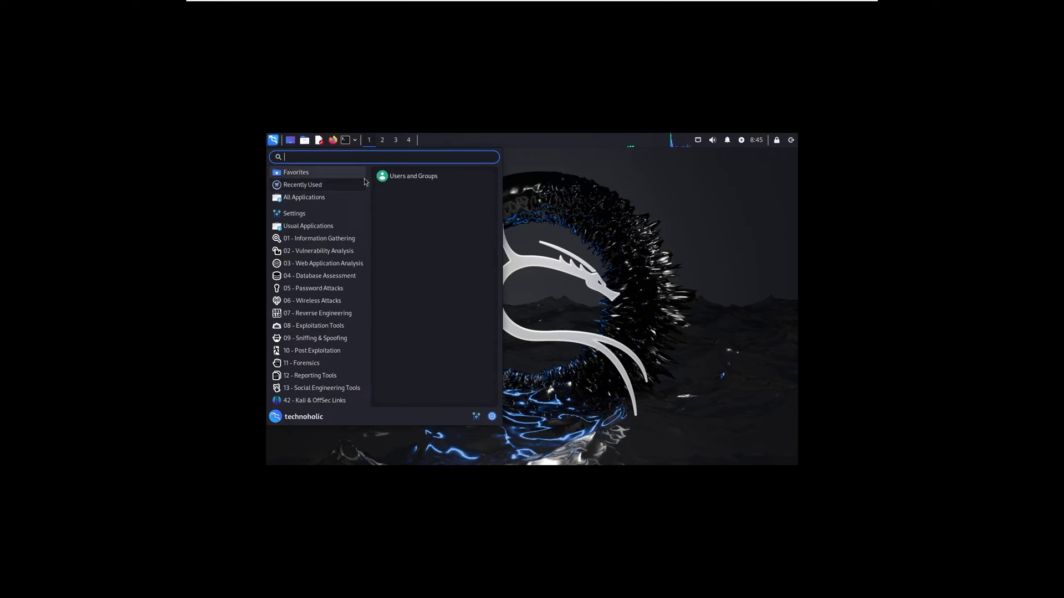
click(404, 177)
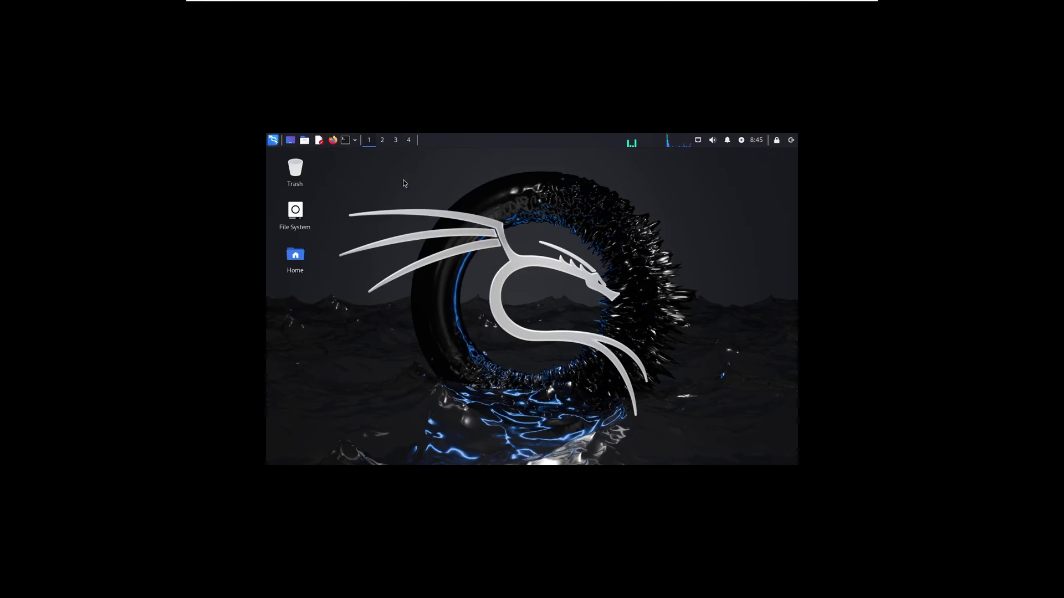
click(272, 139)
text(displa)
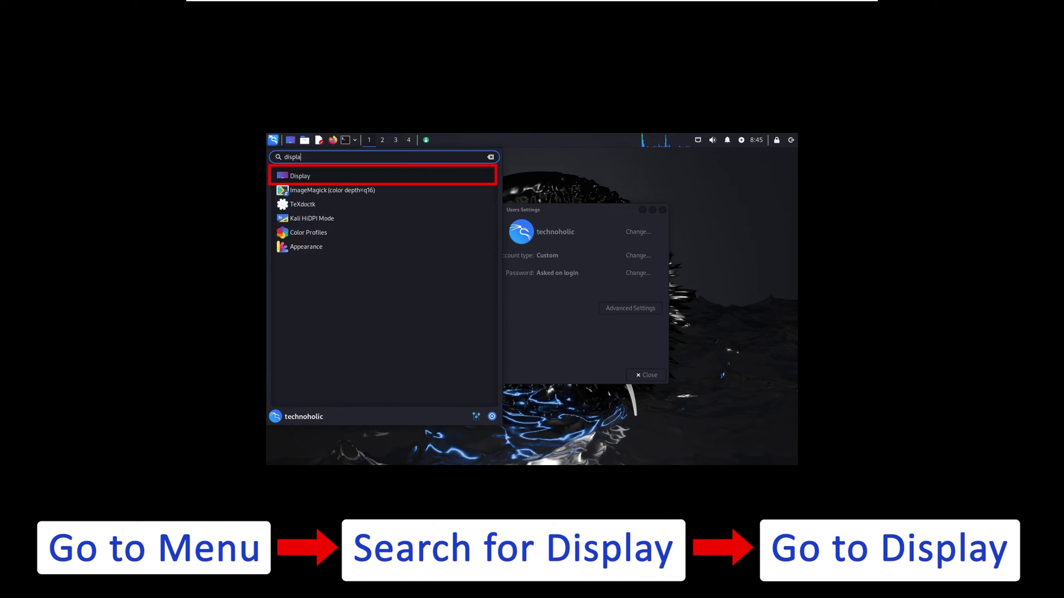
key(Return)
Step: Choose 2560x1440 from the Resolution dropdown and apply it
key(Num_Lock)
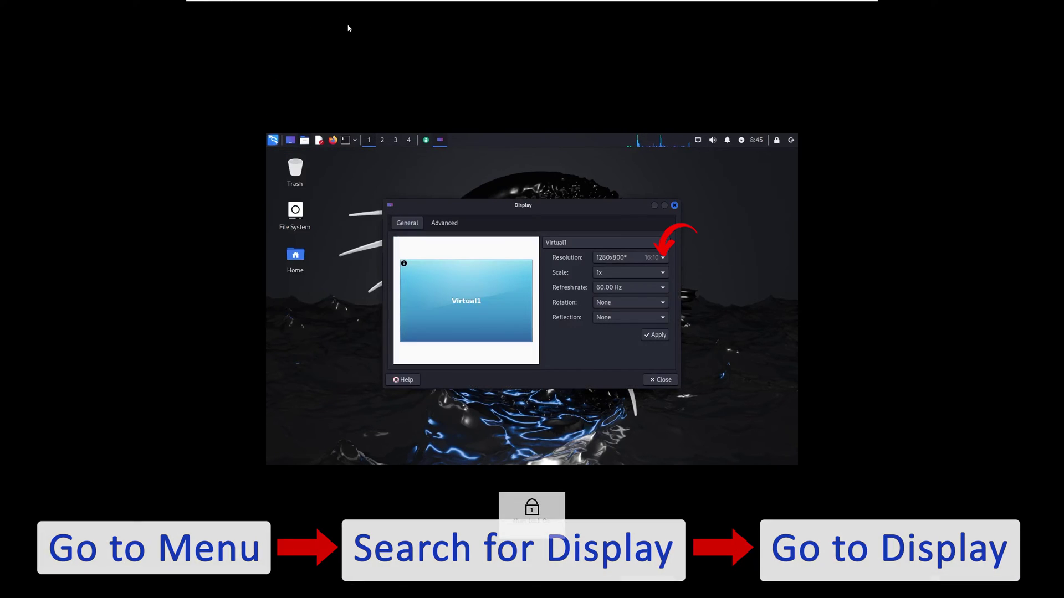
click(658, 258)
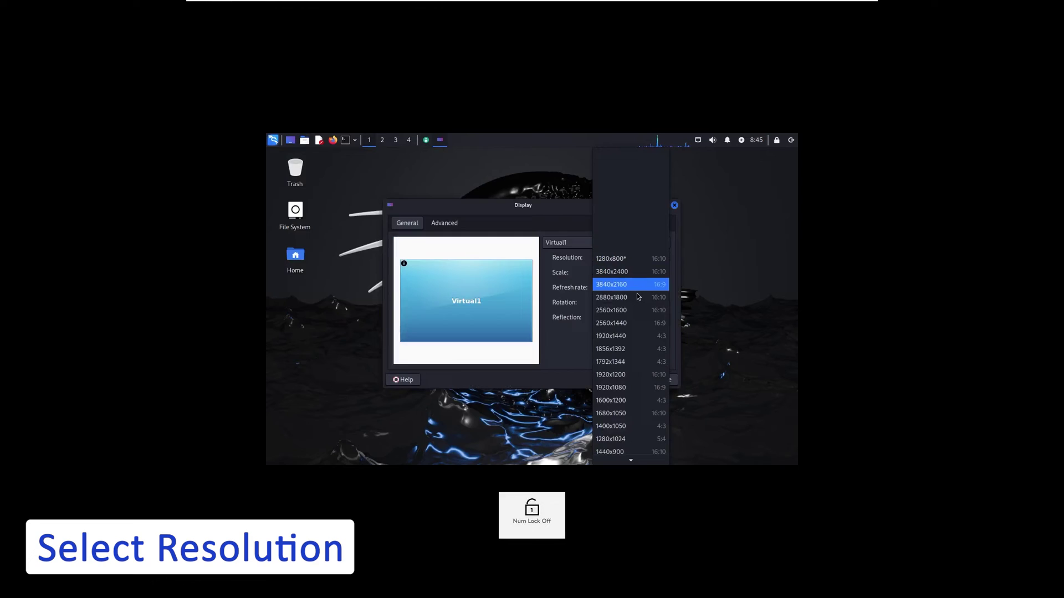
click(635, 325)
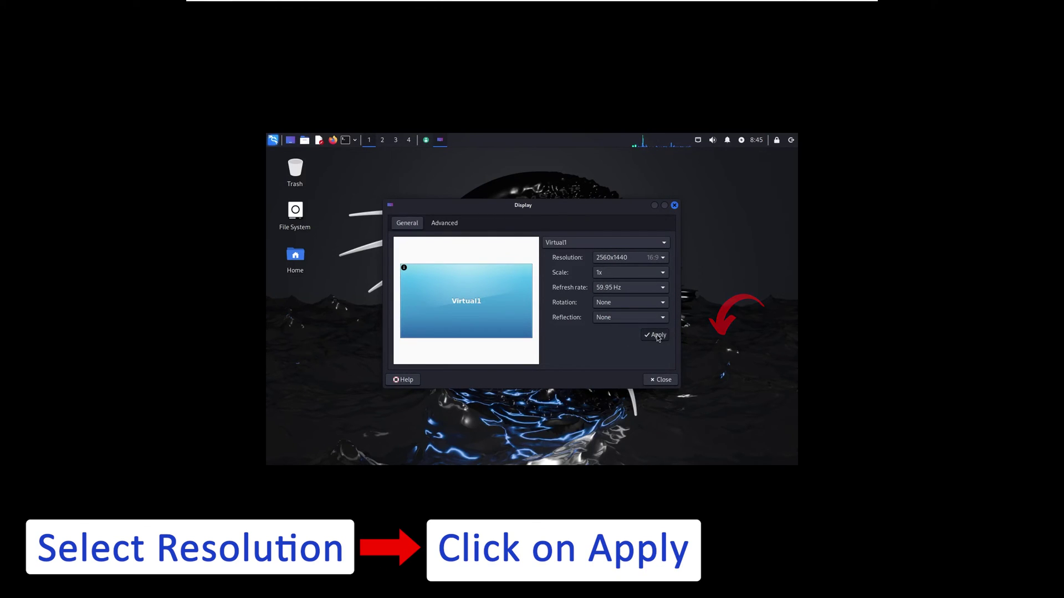
click(657, 335)
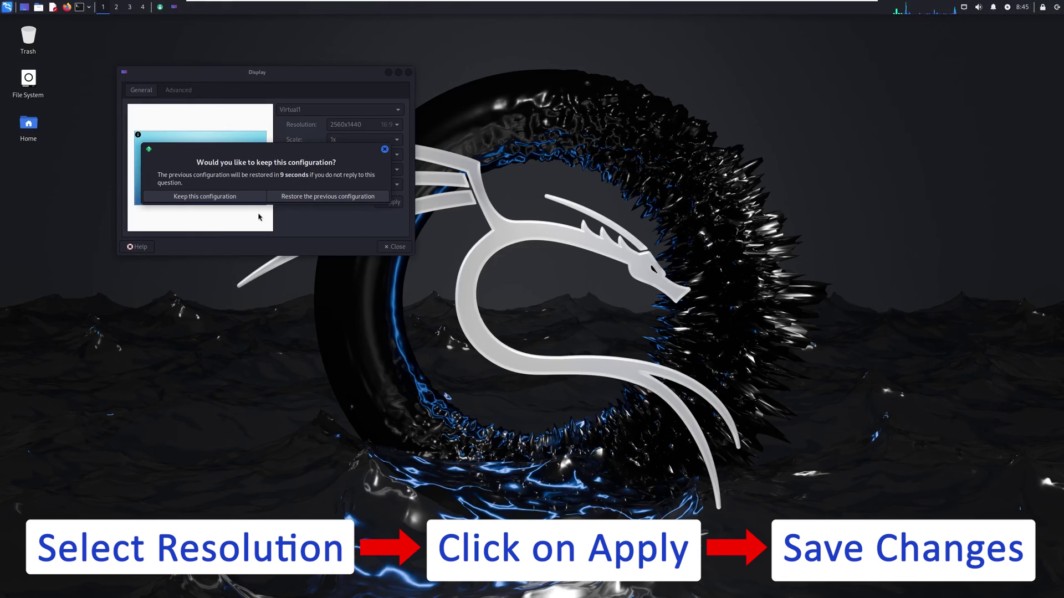
Step: Confirm the 2560x1440 display configuration, check the Advanced tab, and close Kali's Display settings
click(203, 198)
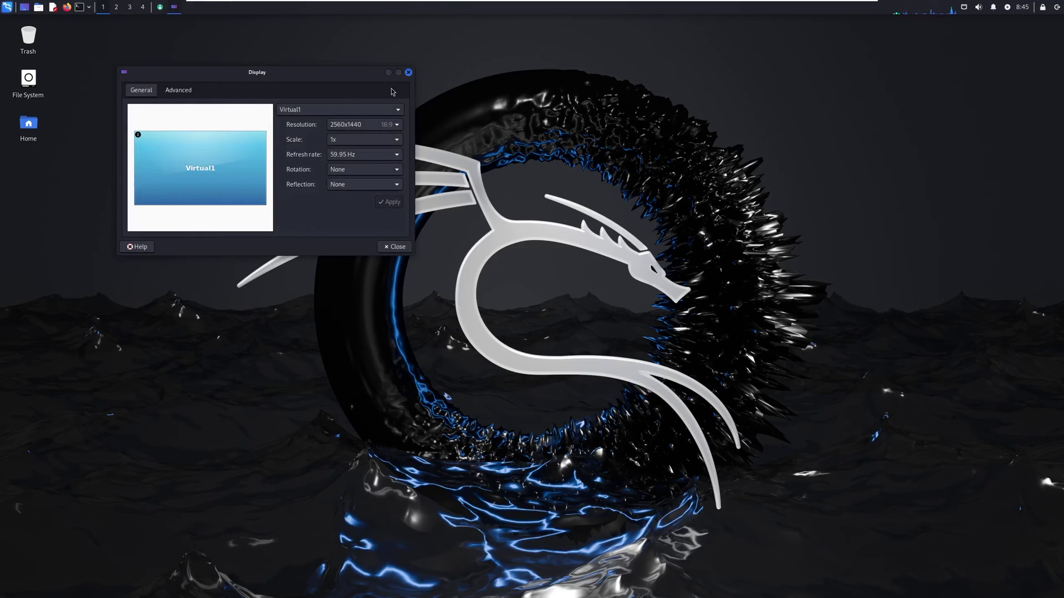
click(179, 90)
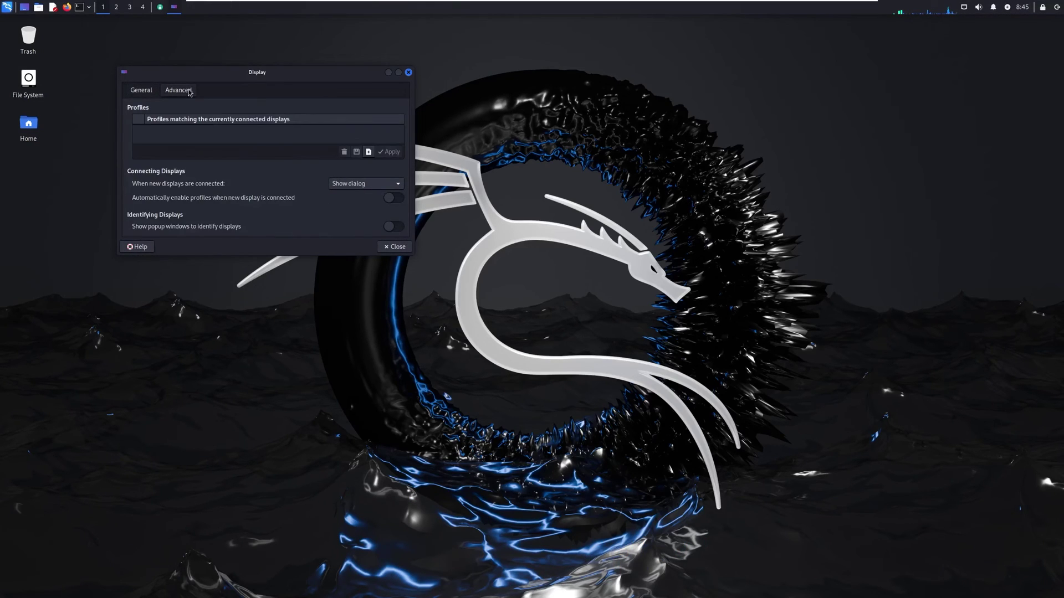
click(409, 73)
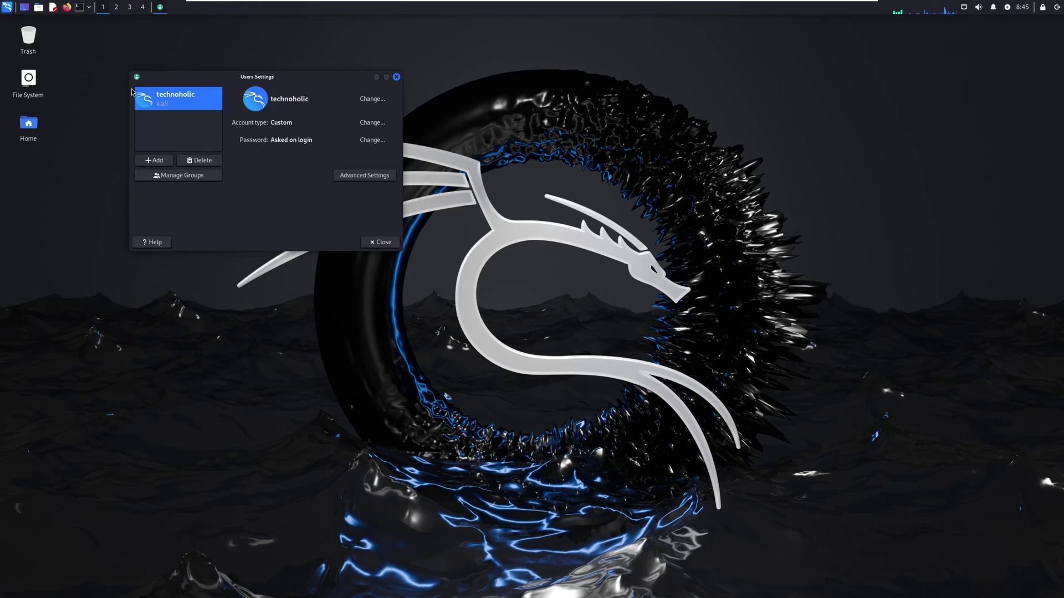